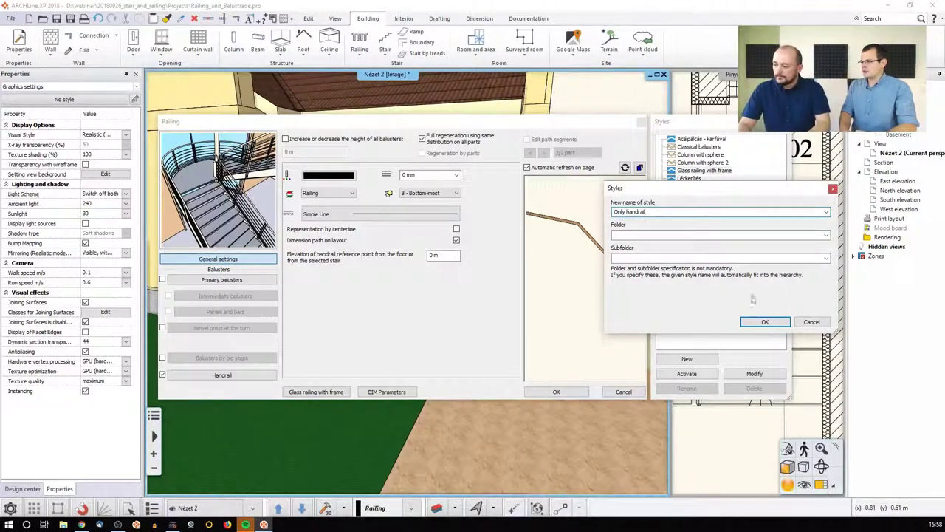
Step: Save the railing settings as a style named Only handrail and apply them to the railing
left_click(751, 323)
left_click(556, 391)
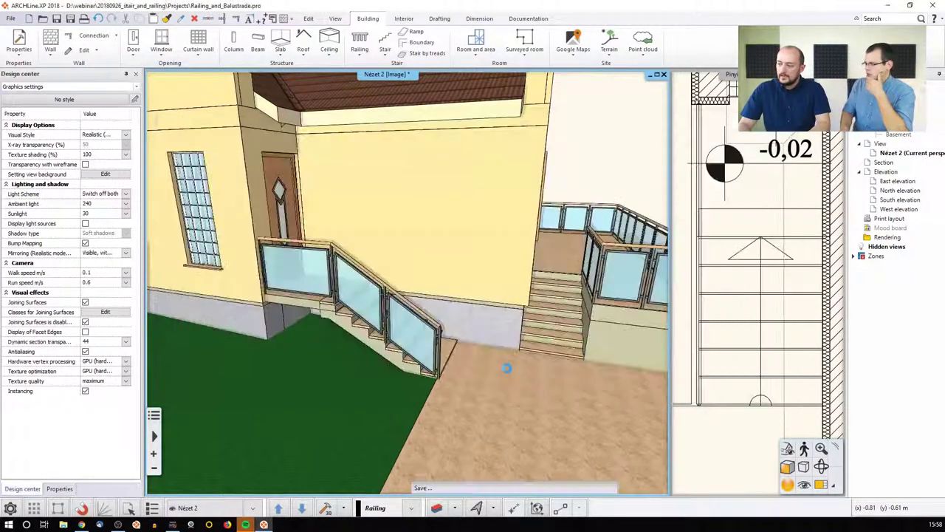
Step: Open the recent project Railing_Samples.pro, closing the current project without saving
left_click(10, 18)
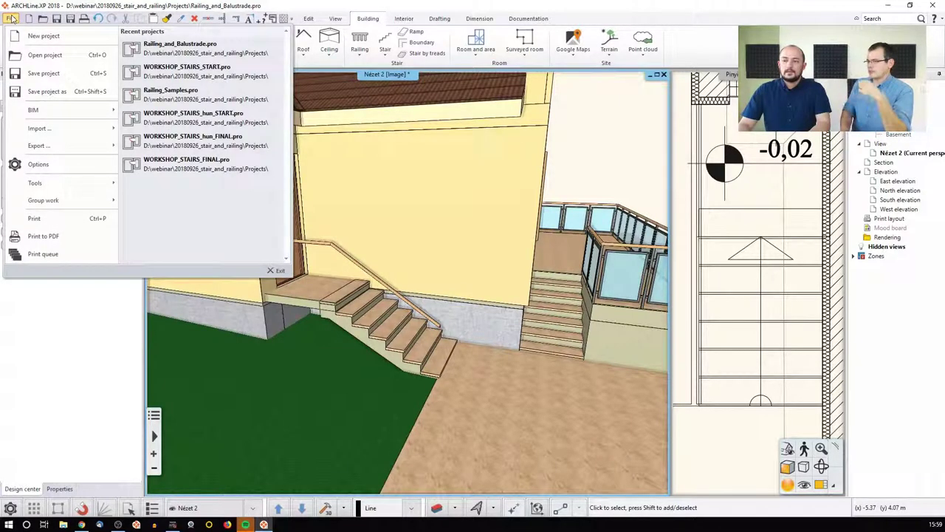
left_click(171, 94)
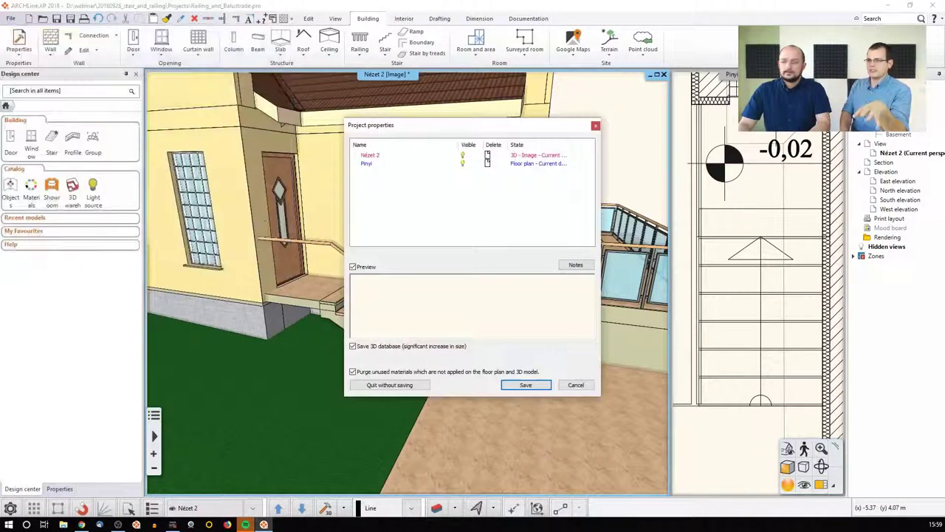
left_click(385, 384)
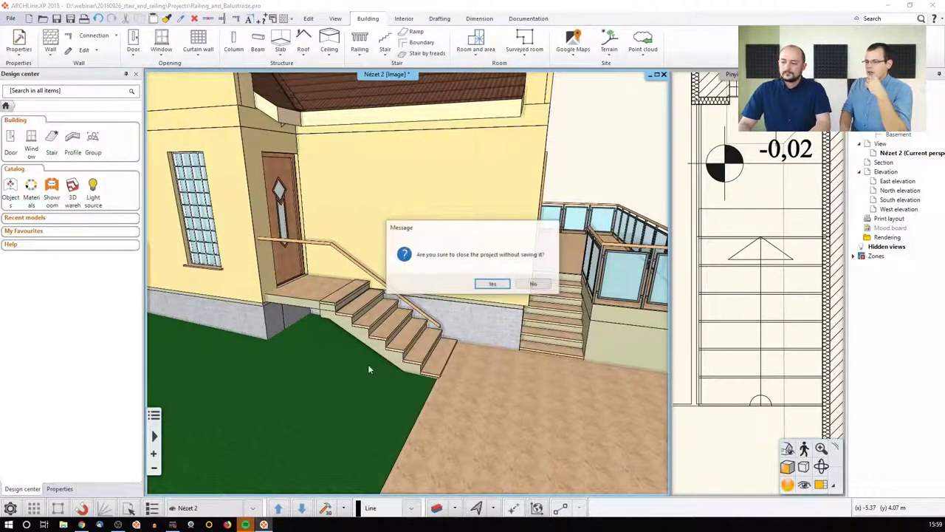
left_click(489, 285)
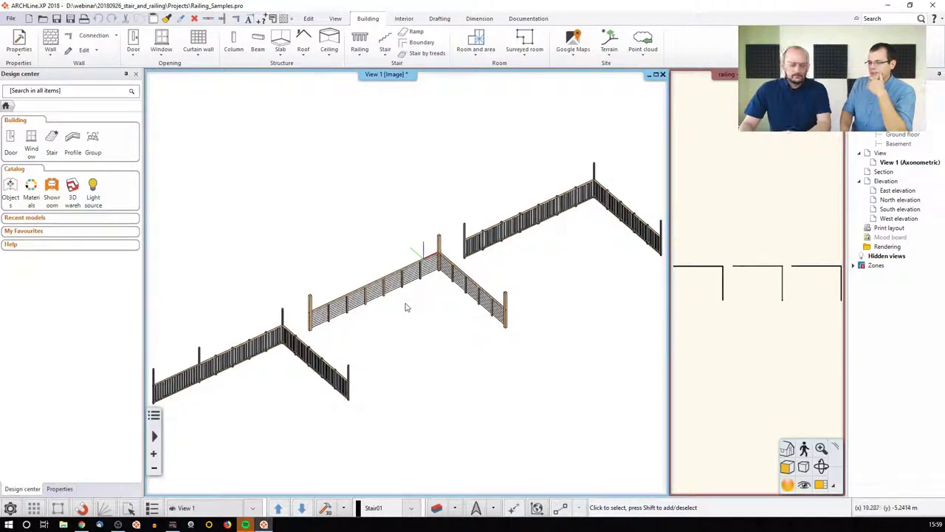
Step: Examine the sample railings in the 3D view from the corner of the vertical-baluster railing
scroll(376, 308, "down", 1)
middle_click_drag(376, 308, 435, 340, "shift")
scroll(338, 344, "up", 3)
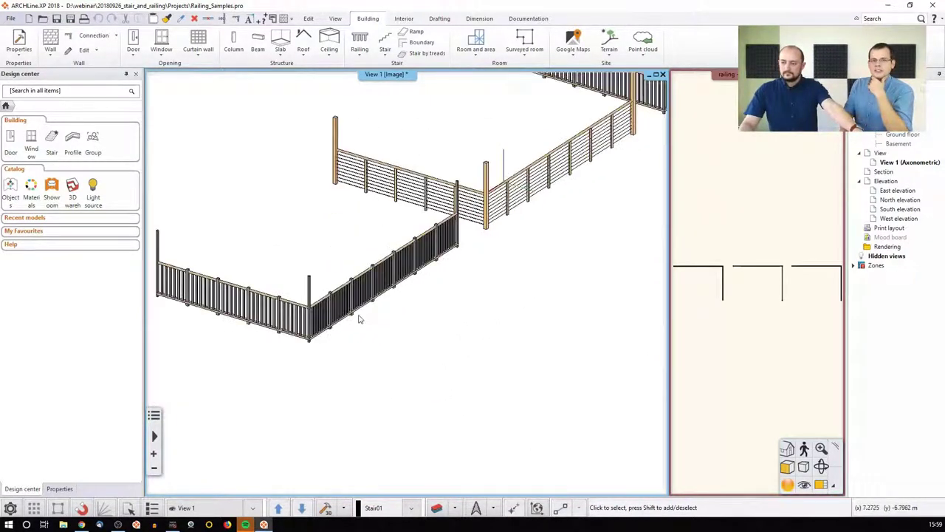
middle_click_drag(360, 320, 354, 320)
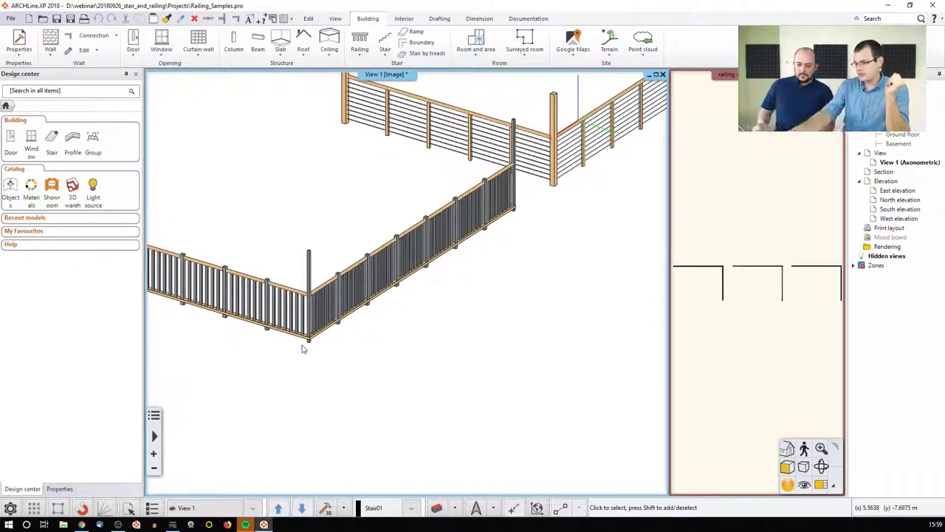
Step: Open the reference images in Photos and browse the railing pictures from colonial1.jpg to wire.jpg
left_click(63, 524)
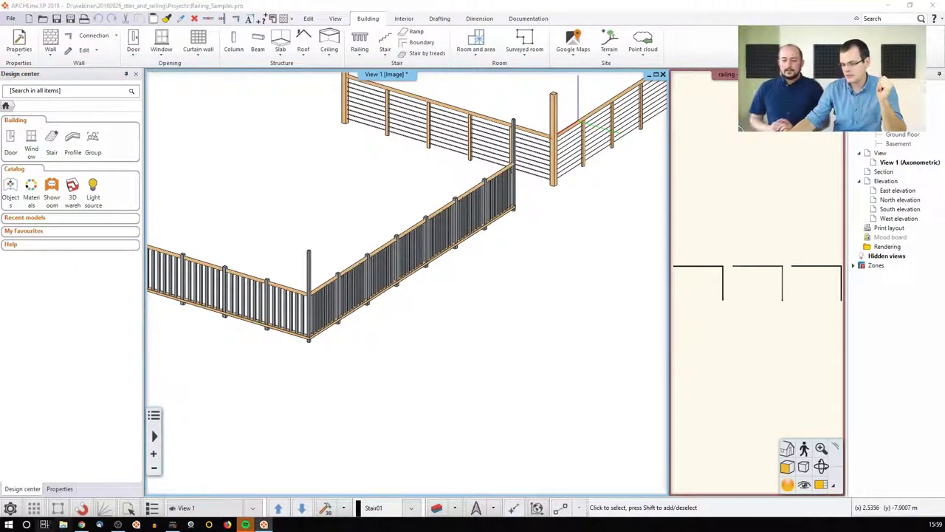
left_click_drag(494, 35, 0, 92)
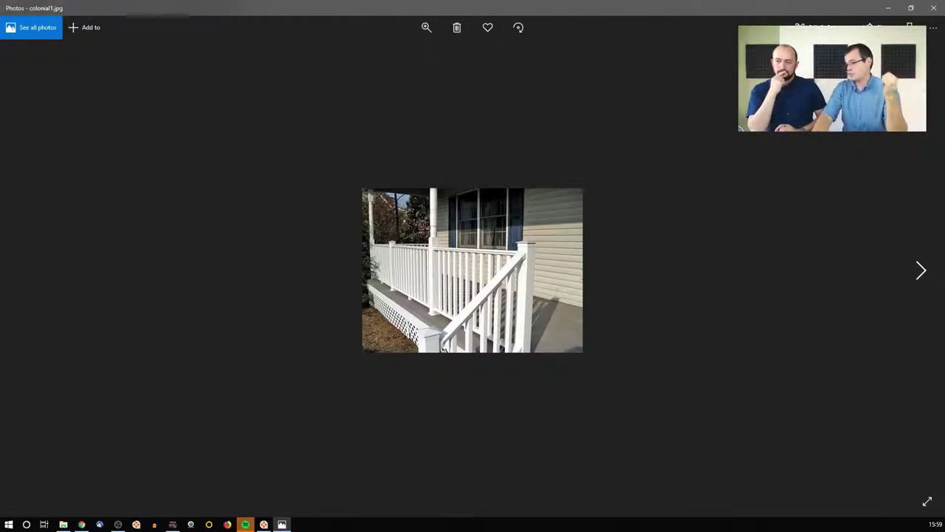
key("Right")
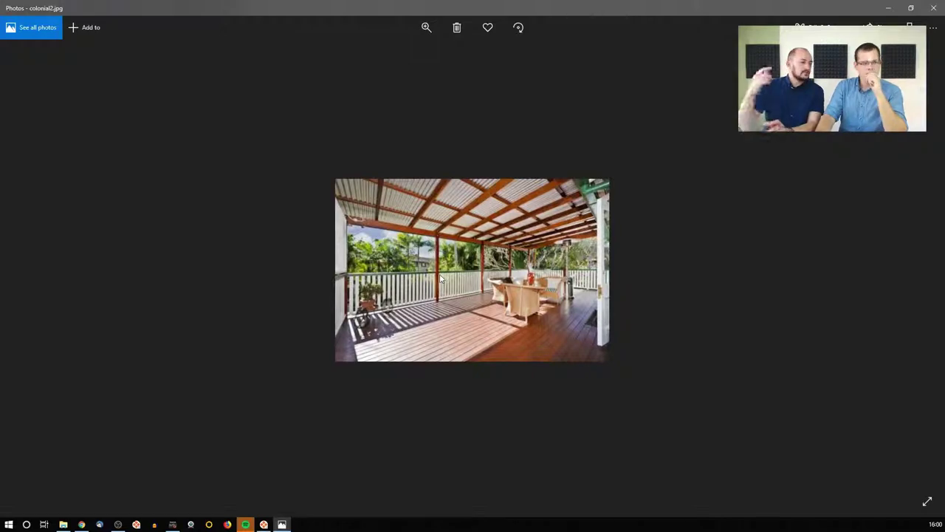
key("Right")
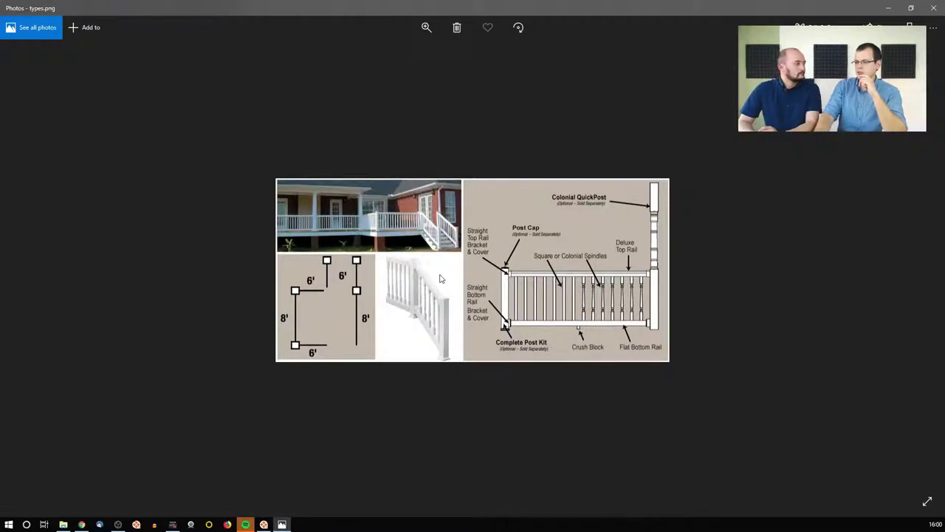
key("Right")
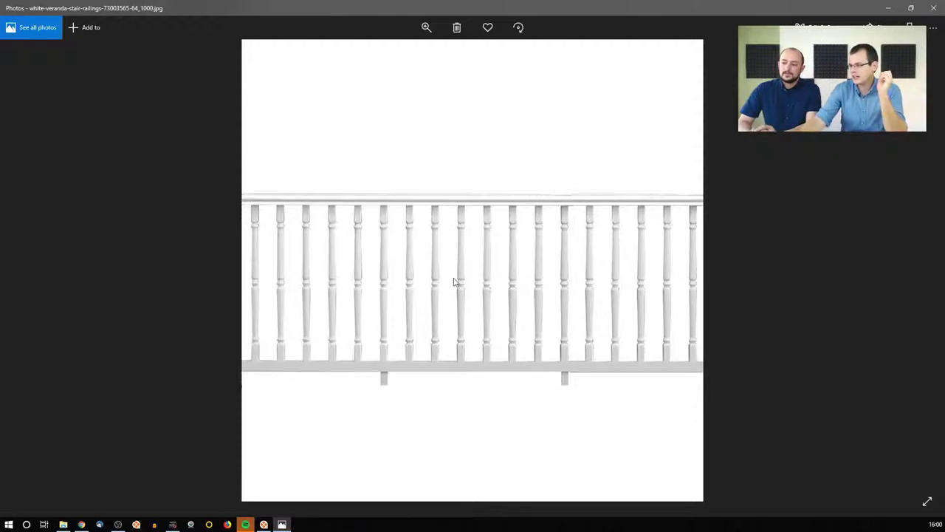
key("Right")
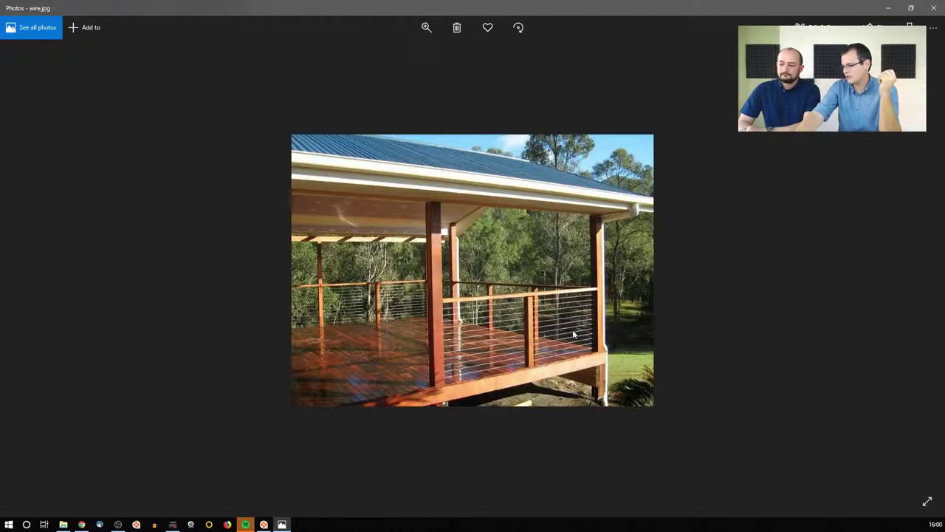
Step: Switch back to ARCHLine.XP and open the settings of the middle railing with horizontal wires
left_click(263, 526)
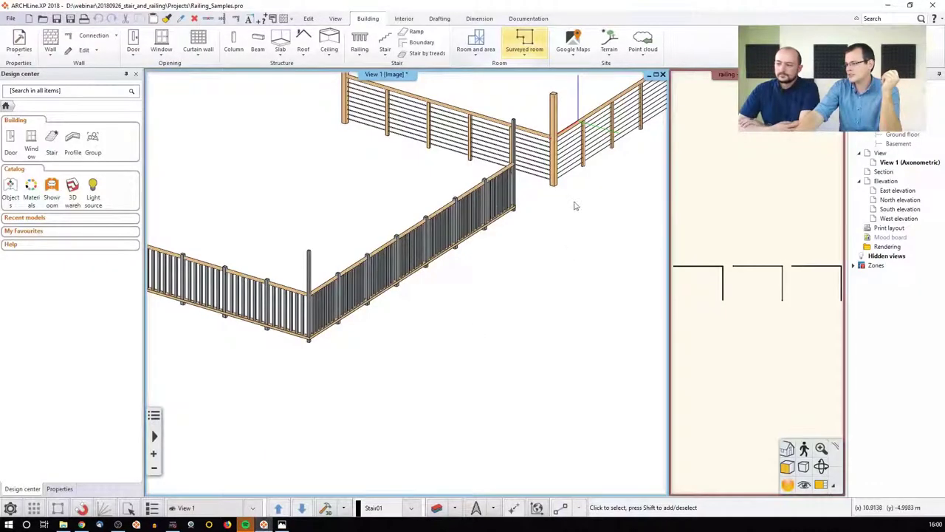
middle_click_drag(570, 161, 367, 387)
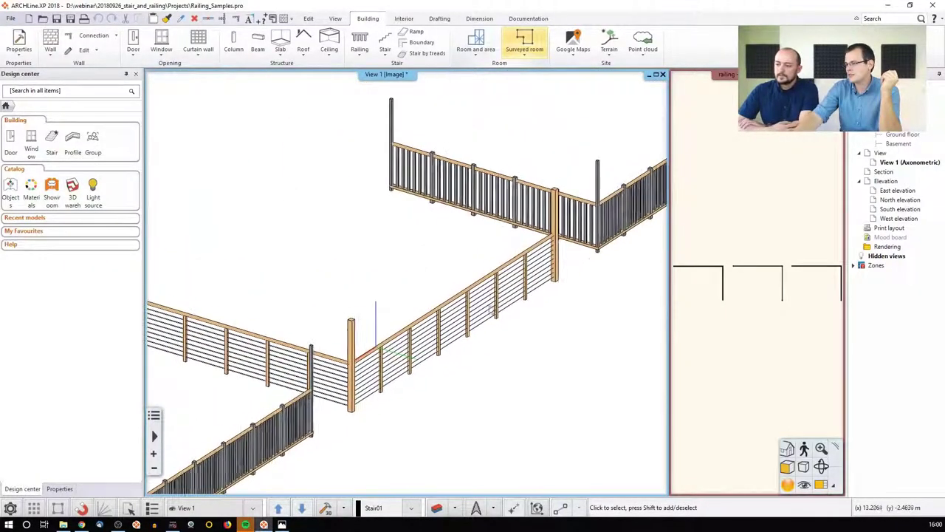
left_click(459, 304)
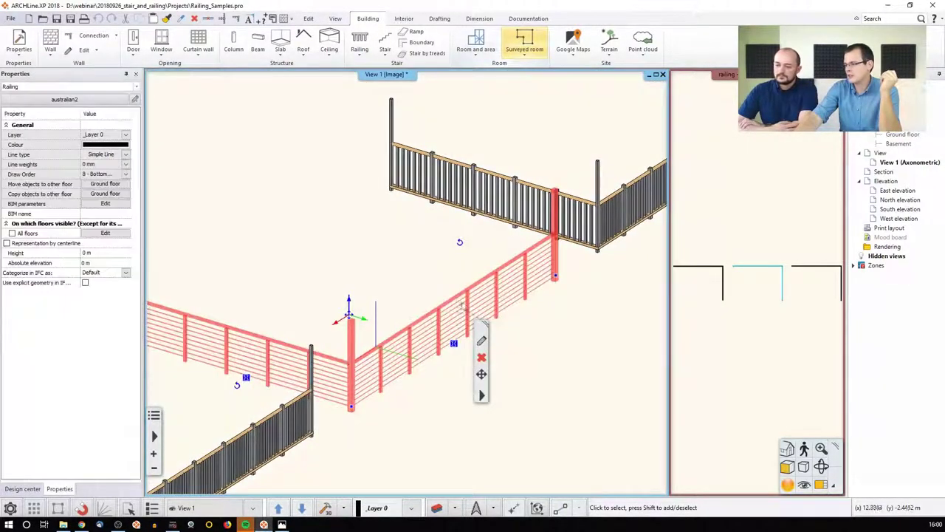
left_click(481, 343)
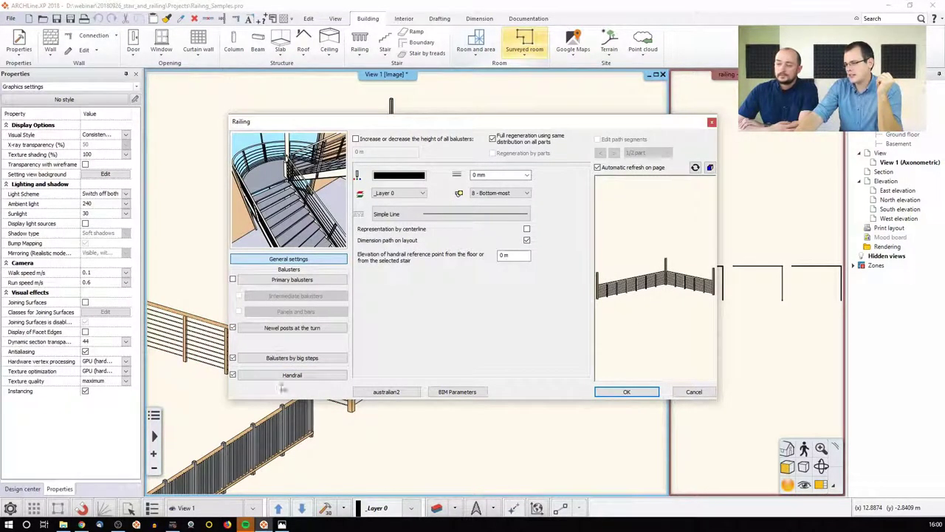
Step: Review the wire railing's handrail profile list and its preview, then close the settings without applying changes
left_click(292, 375)
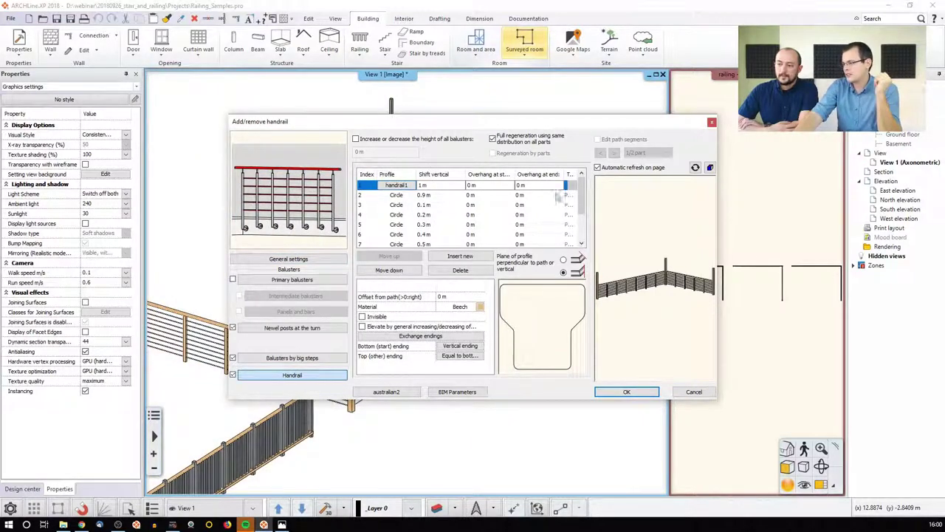
middle_click_drag(663, 271, 668, 273)
scroll(644, 284, "up", 6)
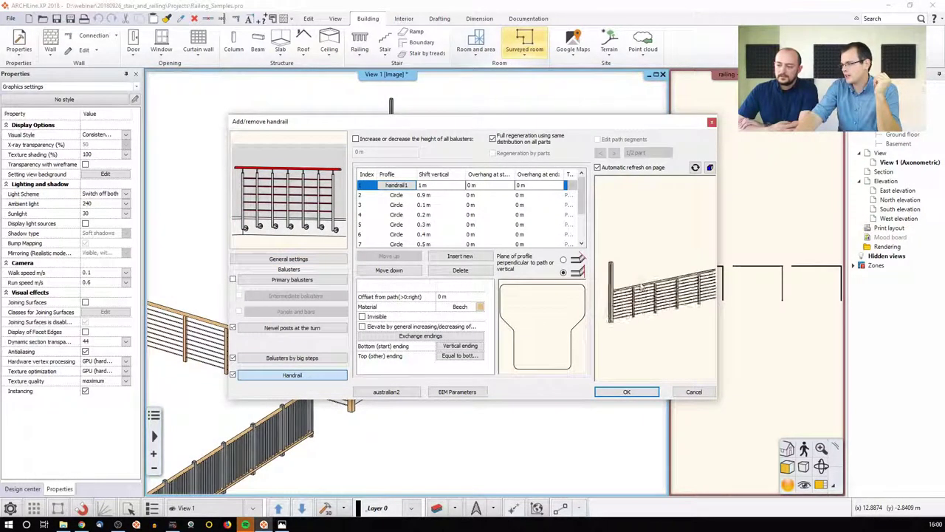
scroll(642, 295, "up", 4)
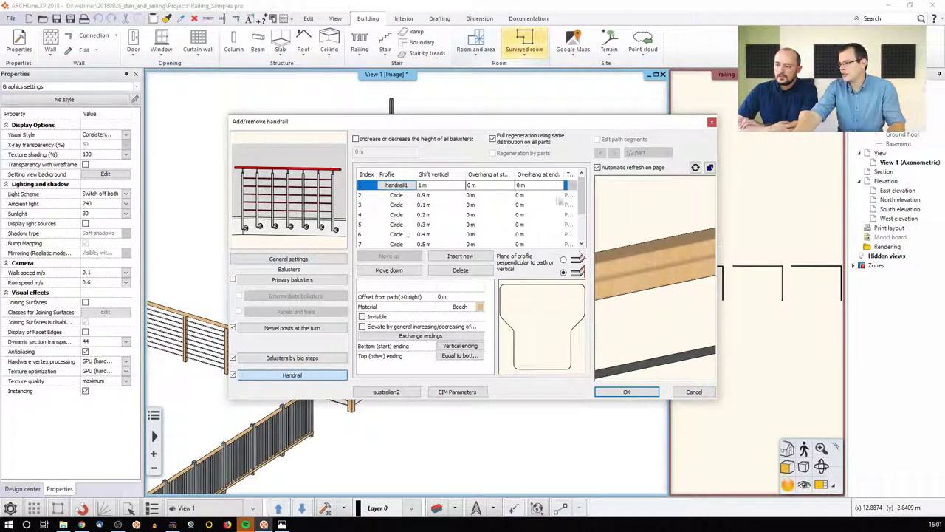
left_click_drag(582, 194, 588, 233)
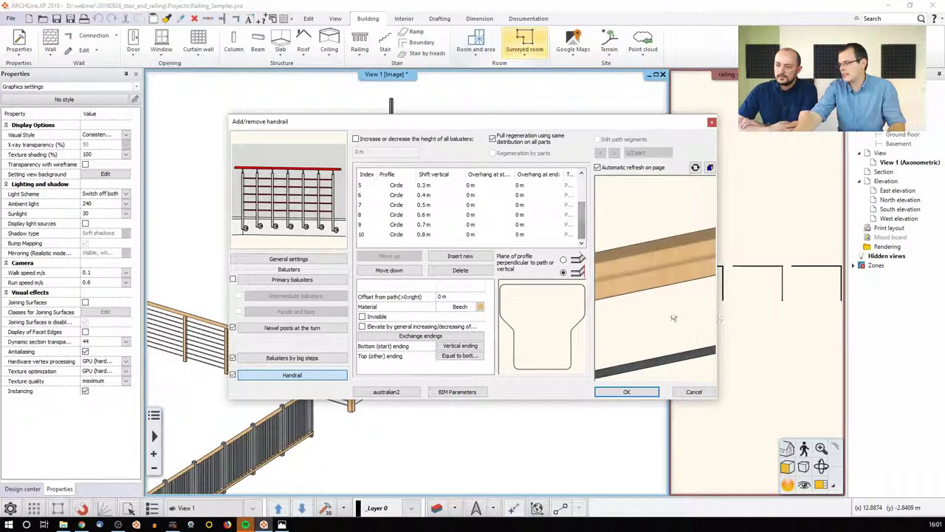
scroll(651, 284, "down", 3)
scroll(652, 284, "down", 4)
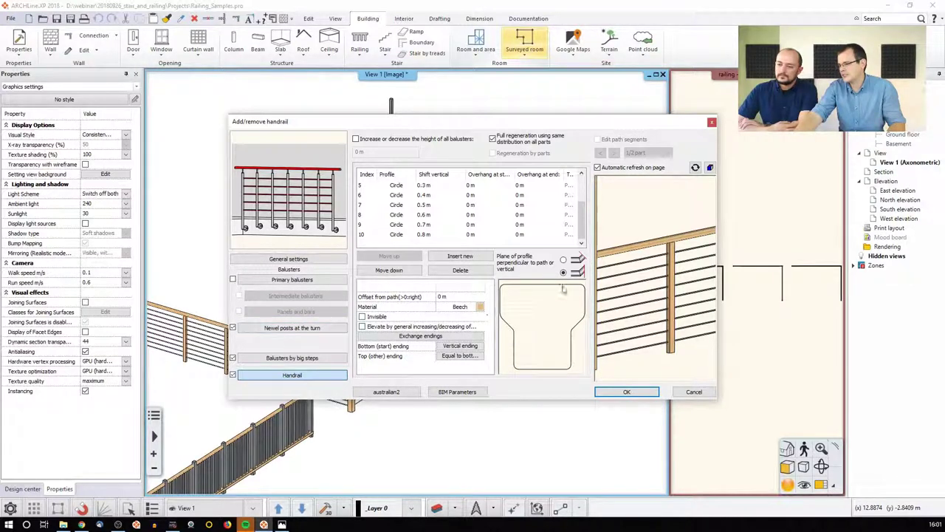
scroll(653, 289, "down", 4)
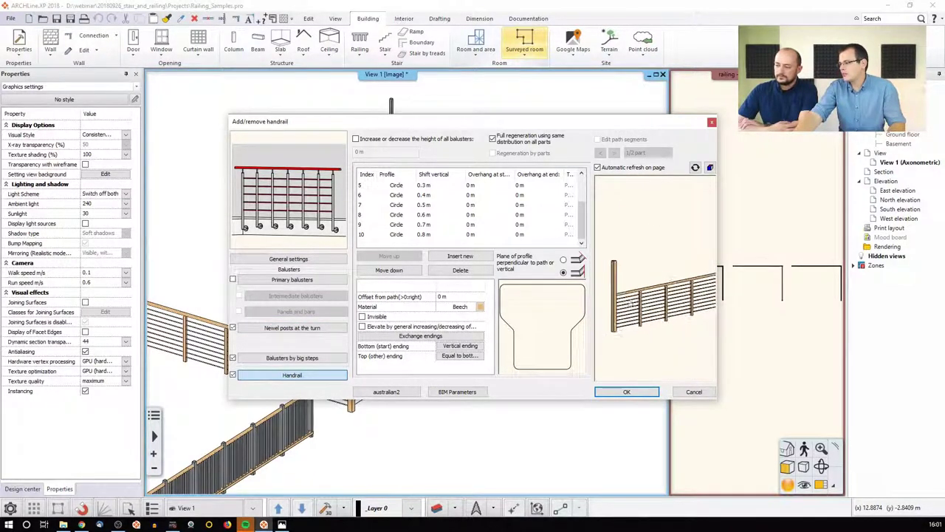
left_click(694, 393)
Step: Open the settings of the neighbouring railing with vertical balusters
middle_click_drag(469, 383, 551, 297)
scroll(485, 318, "down", 1)
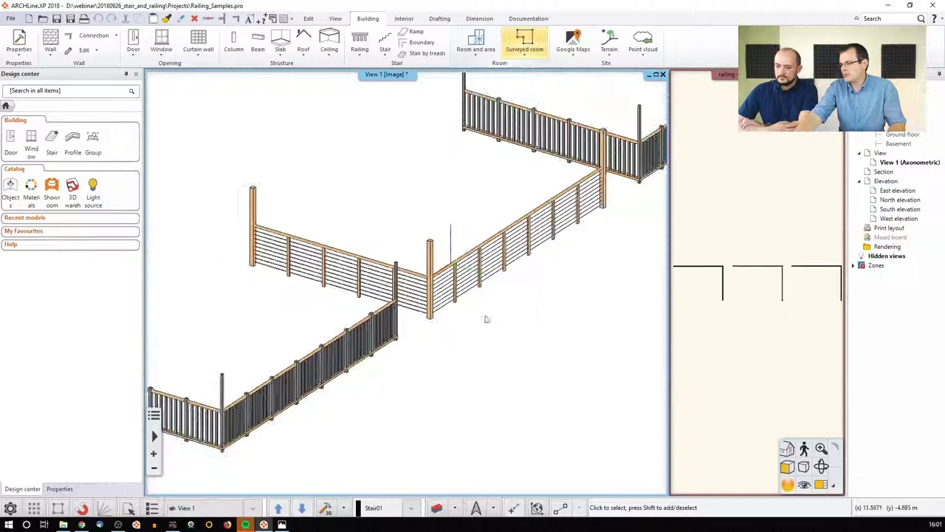
middle_click_drag(485, 318, 546, 296)
middle_click_drag(411, 364, 465, 299)
left_click(362, 343)
left_click(362, 342)
scroll(372, 350, "up", 4)
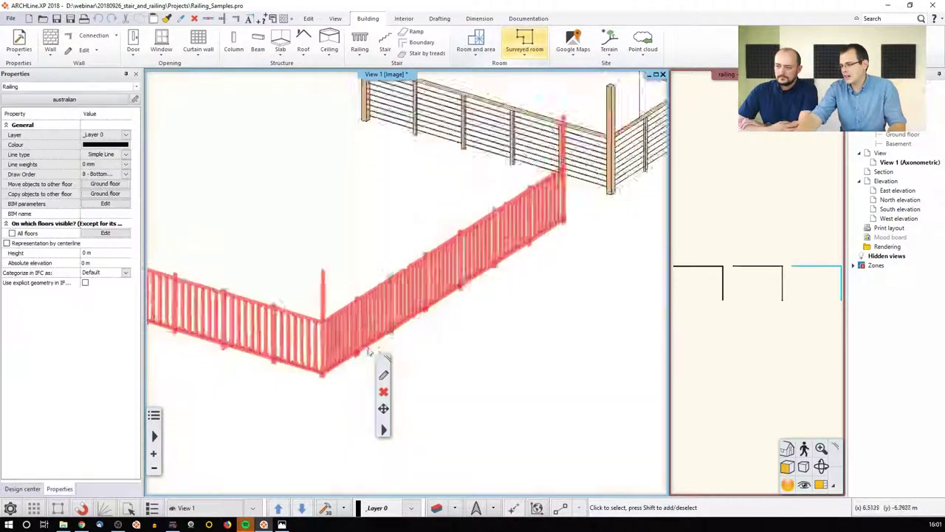
left_click(383, 375)
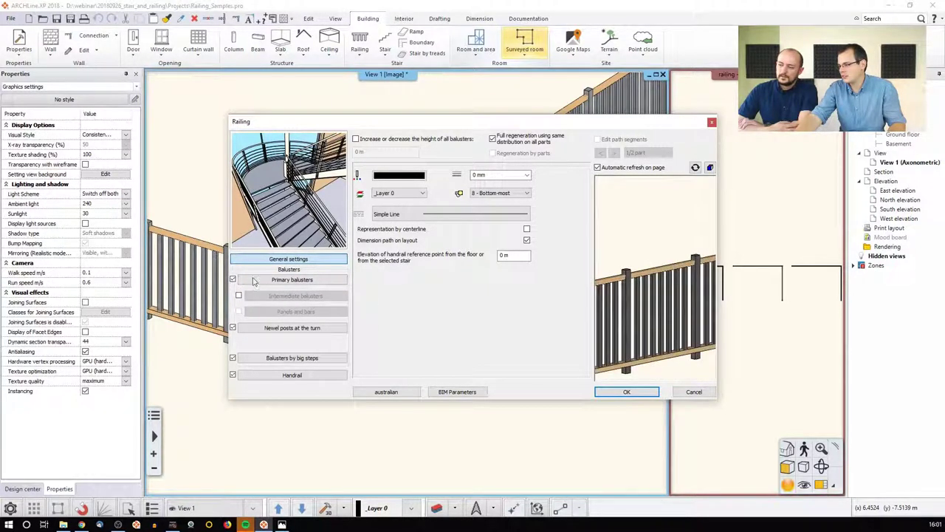
Step: Examine the primary baluster, newel post and big-step baluster options by toggling each, review the newel post settings, and cancel the dialog
left_click(233, 279)
left_click(232, 280)
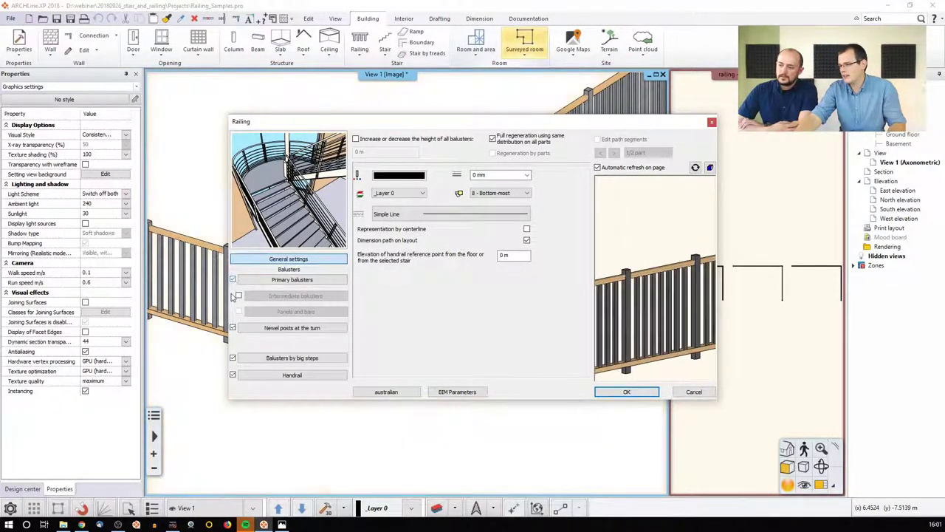
left_click(232, 328)
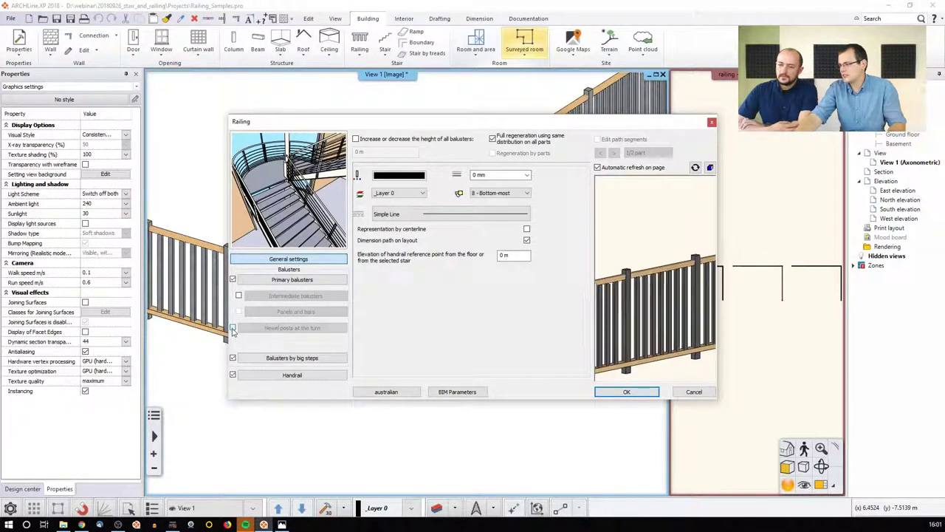
left_click(233, 328)
scroll(670, 306, "down", 3)
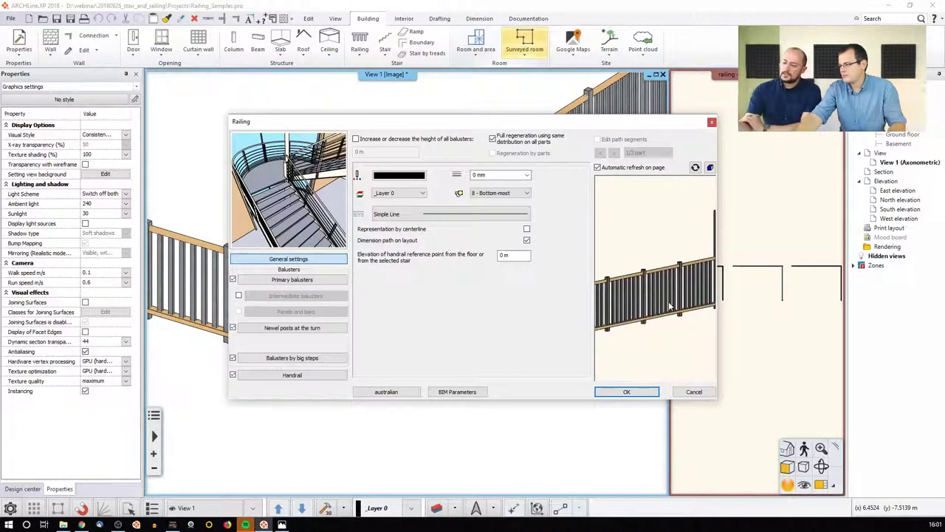
scroll(668, 303, "up", 1)
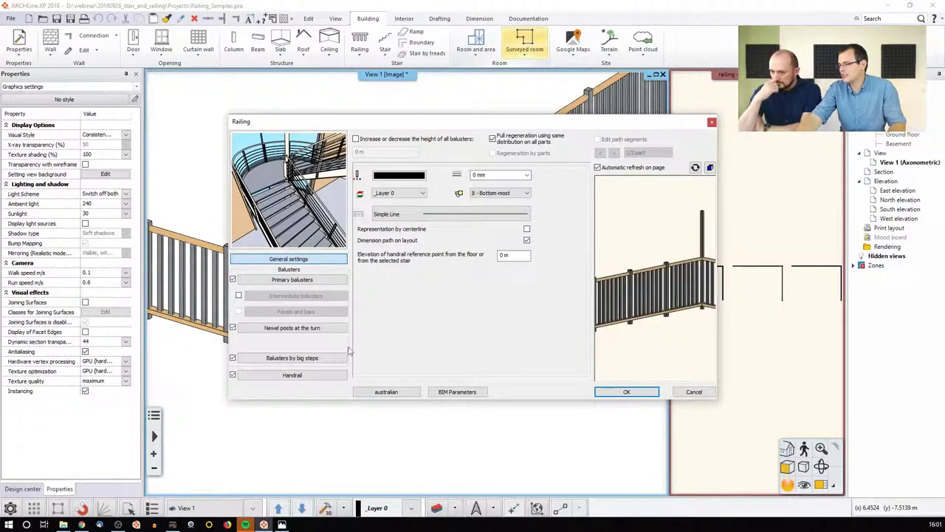
left_click(233, 357)
left_click(233, 357)
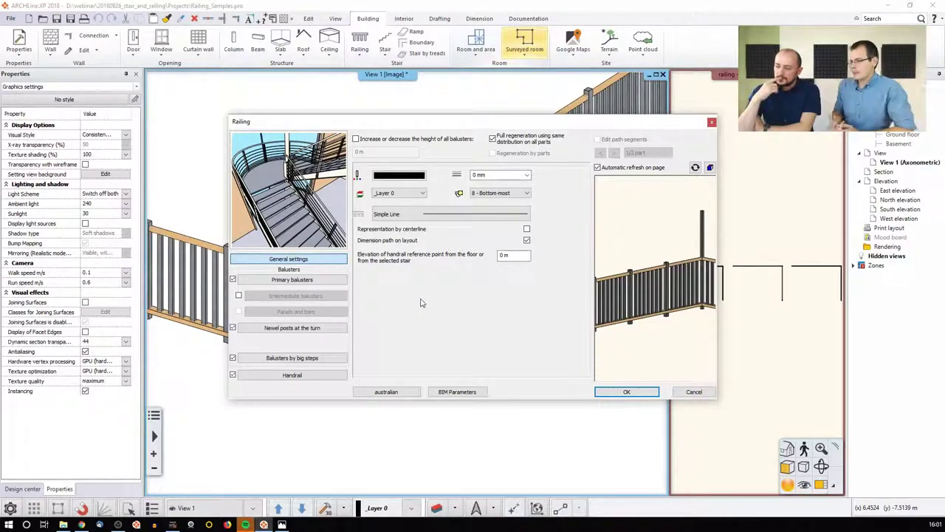
left_click(314, 327)
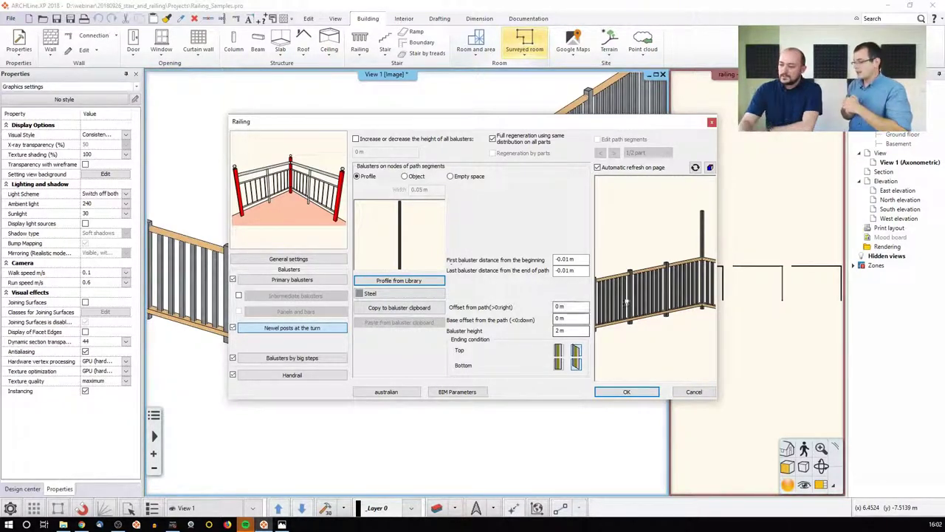
left_click(684, 394)
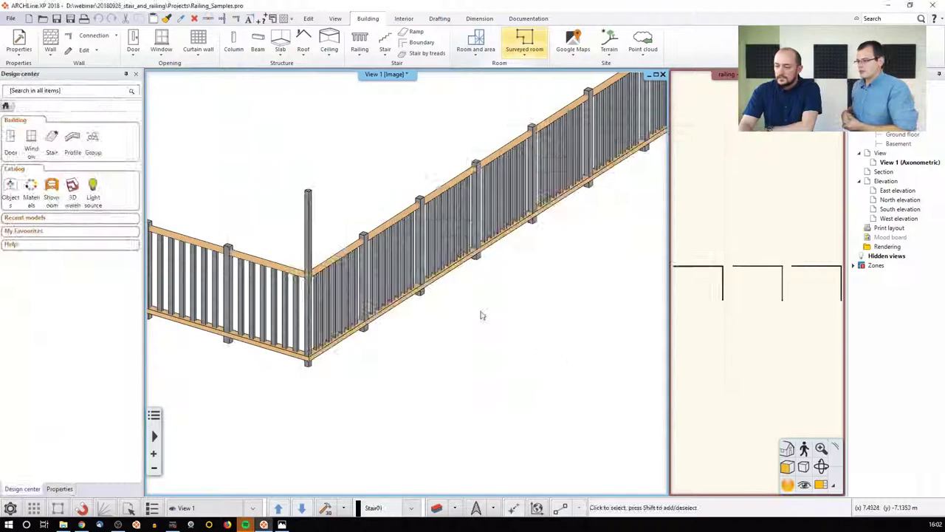
Step: Select the nearest railing with vertical balusters and swap the ground floor plan into the large viewport
scroll(481, 240, "down", 2)
left_click(512, 214)
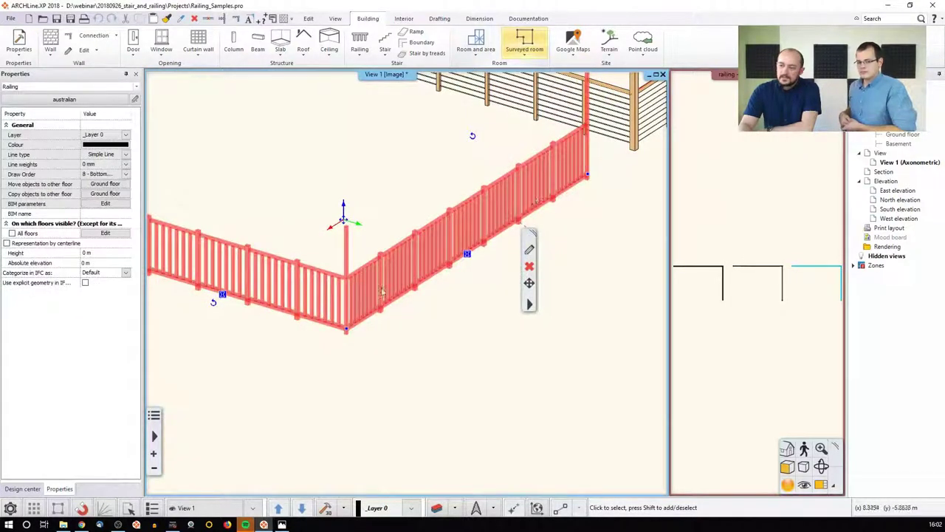
left_click(816, 268)
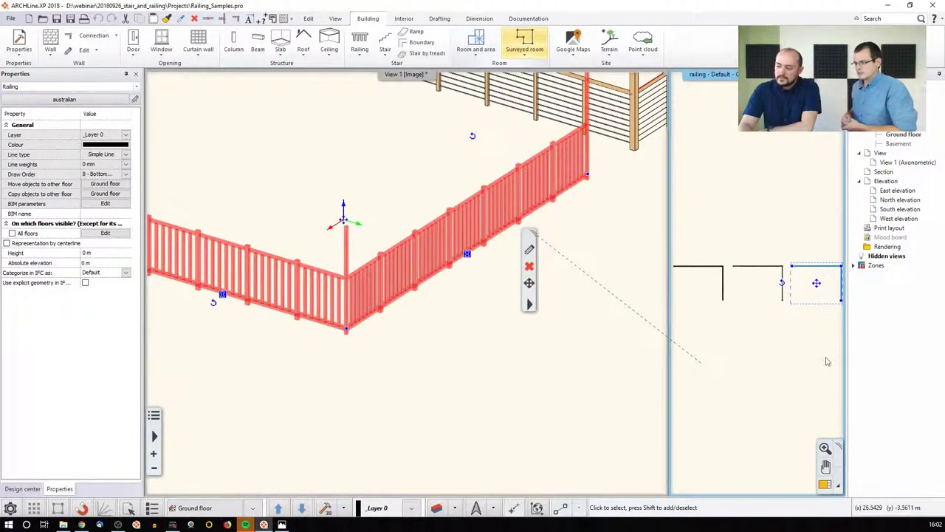
left_click(825, 484)
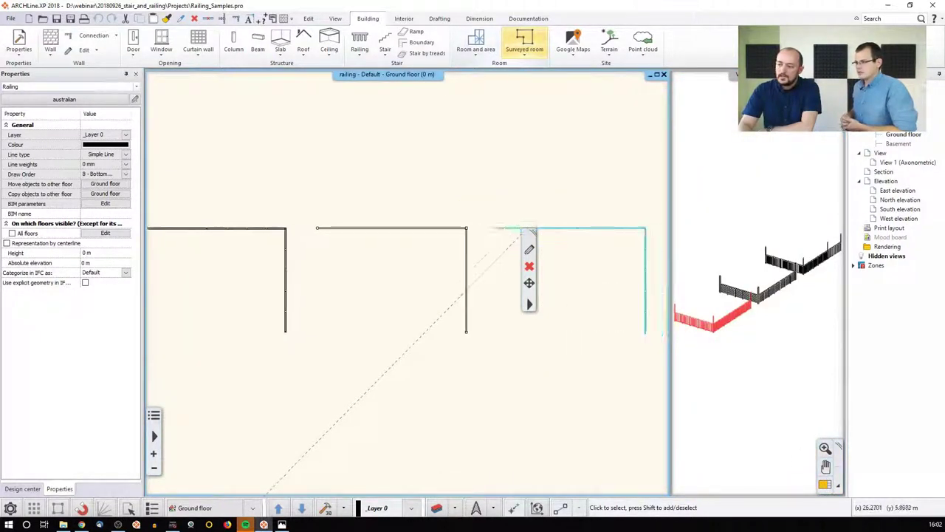
Step: Insert a new node on the selected railing's horizontal segment in plan, just right of its midpoint
scroll(517, 228, "up", 5)
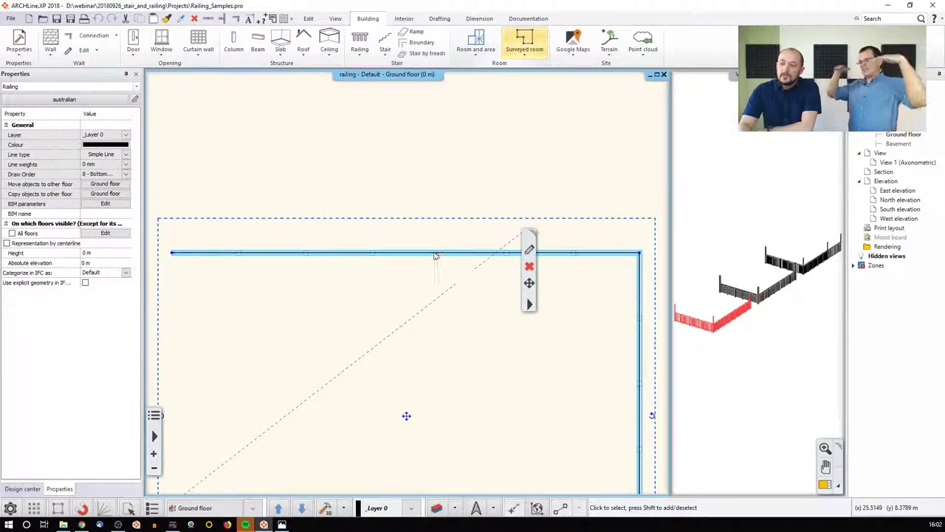
mouse_move(436, 255)
left_click(473, 270)
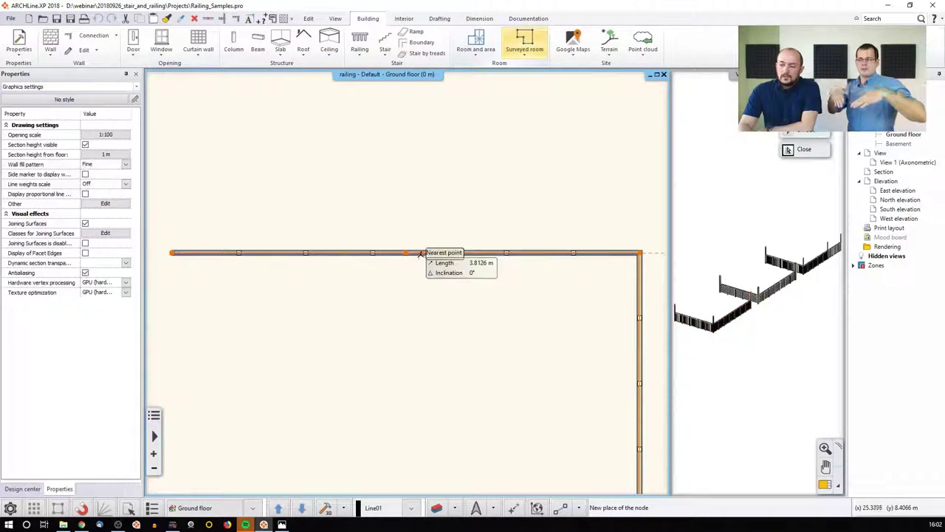
left_click(417, 269)
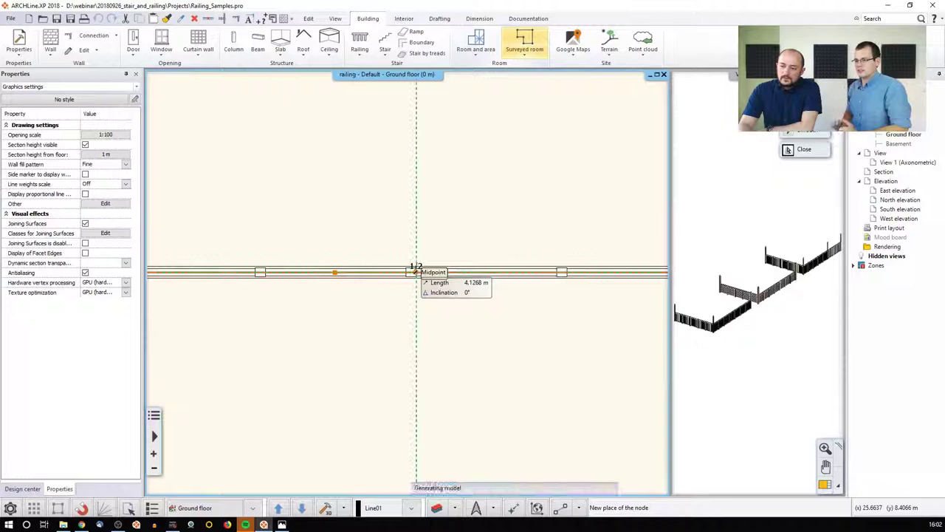
Step: Examine the edited railing and its tall intermediate post in the 3D view, and clear the selection
left_click(735, 329)
scroll(754, 237, "up", 5)
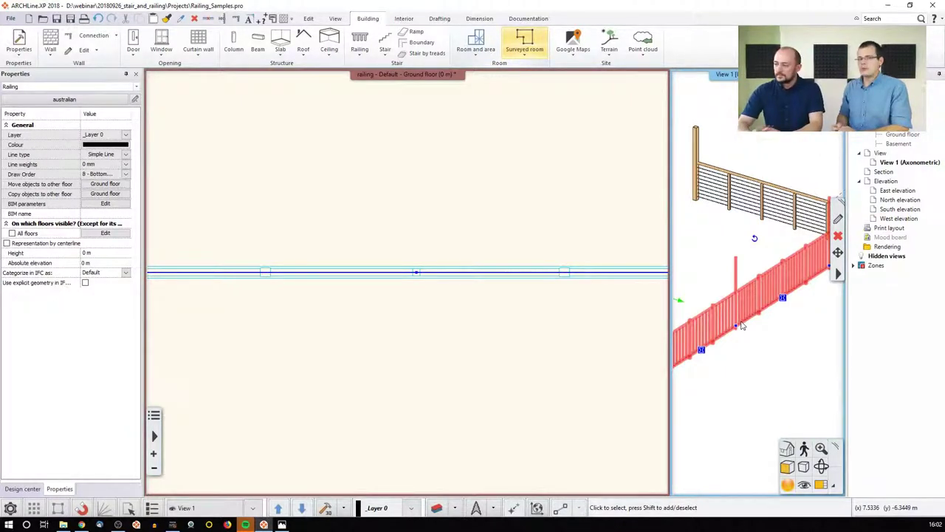
left_click(723, 245)
scroll(758, 274, "down", 2)
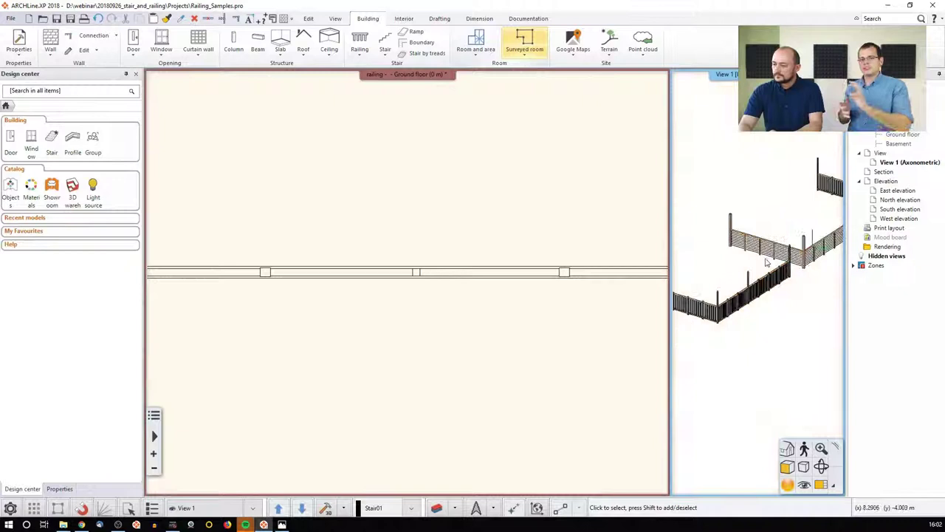
Step: Swap the 3D view back into the large viewport and examine the horizontal-wire railing alongside the two baluster railings
mouse_move(767, 262)
left_mouse_down()
mouse_move(788, 245)
mouse_move(775, 250)
mouse_move(784, 263)
left_mouse_up()
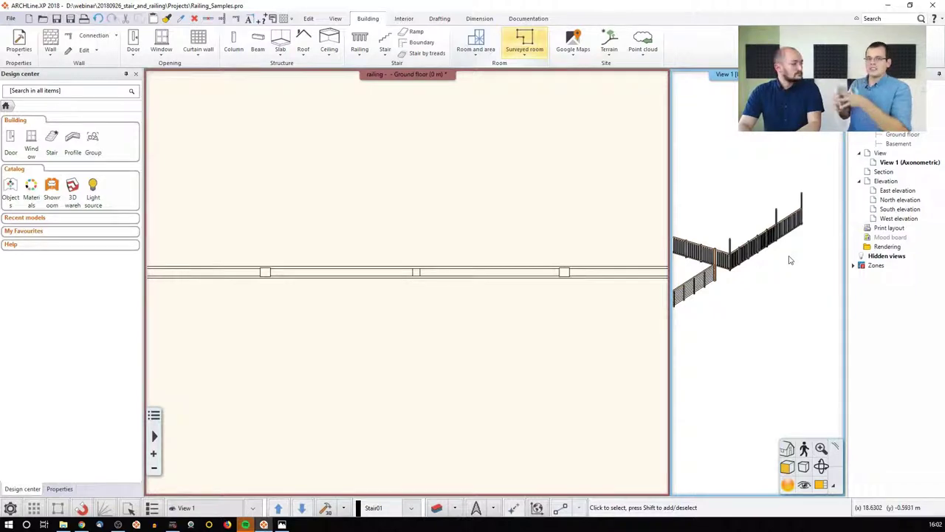
middle_click(785, 260)
middle_click(786, 259)
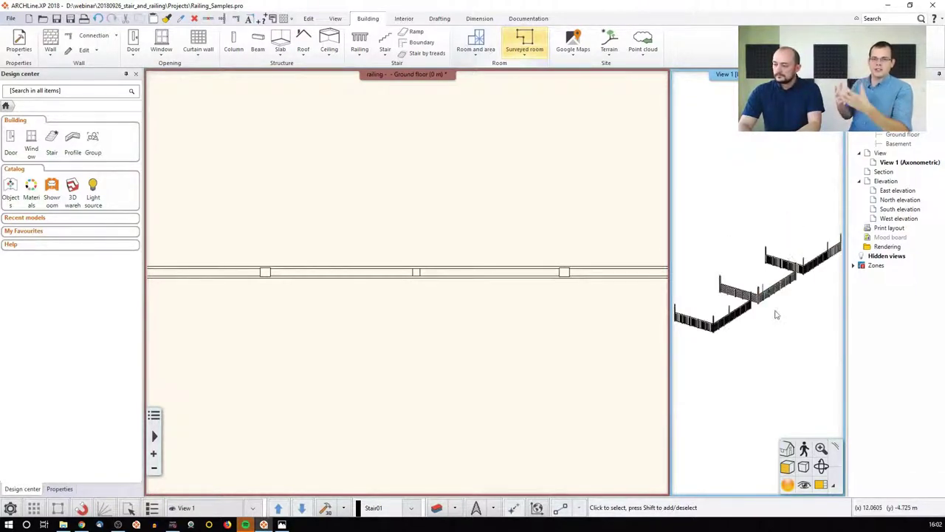
left_click(821, 485)
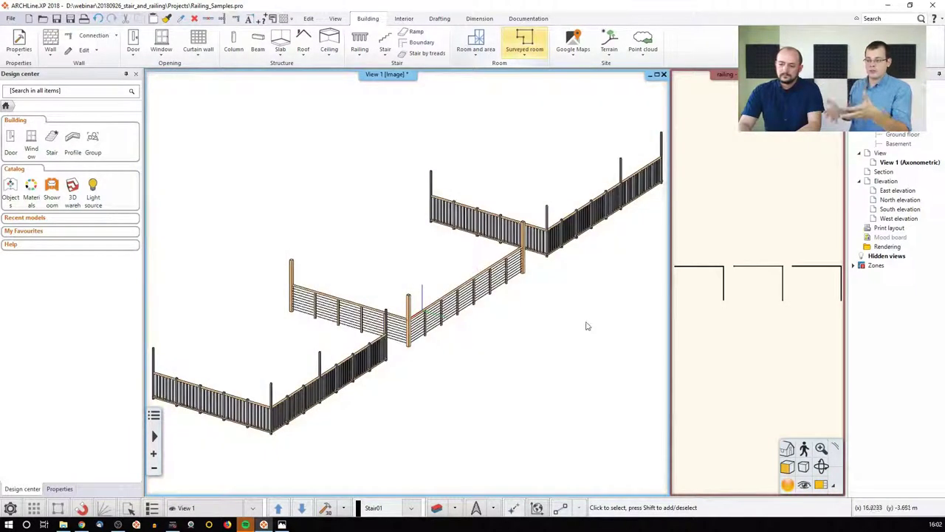
scroll(587, 325, "up", 3)
middle_click_drag(454, 319, 477, 316)
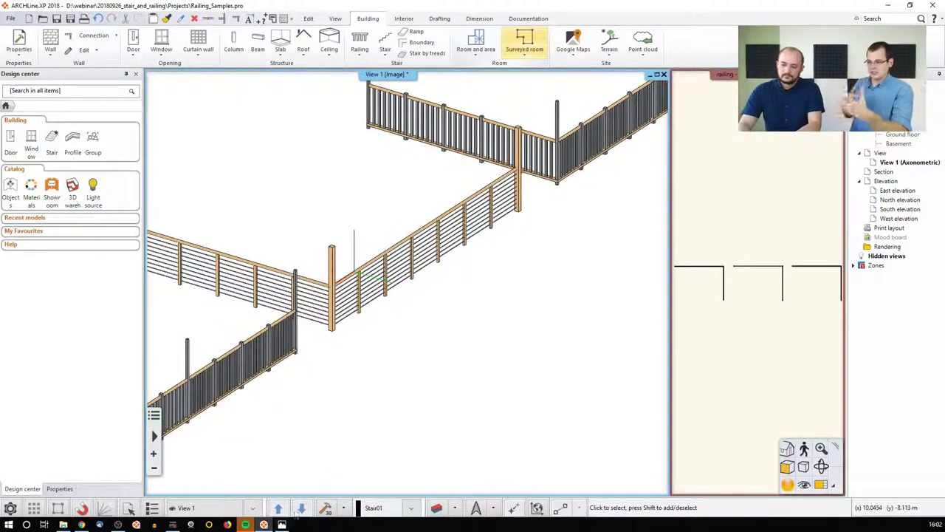
Step: Switch to Photos and go from the wire railing photo to the white veranda railing reference picture
left_click(281, 524)
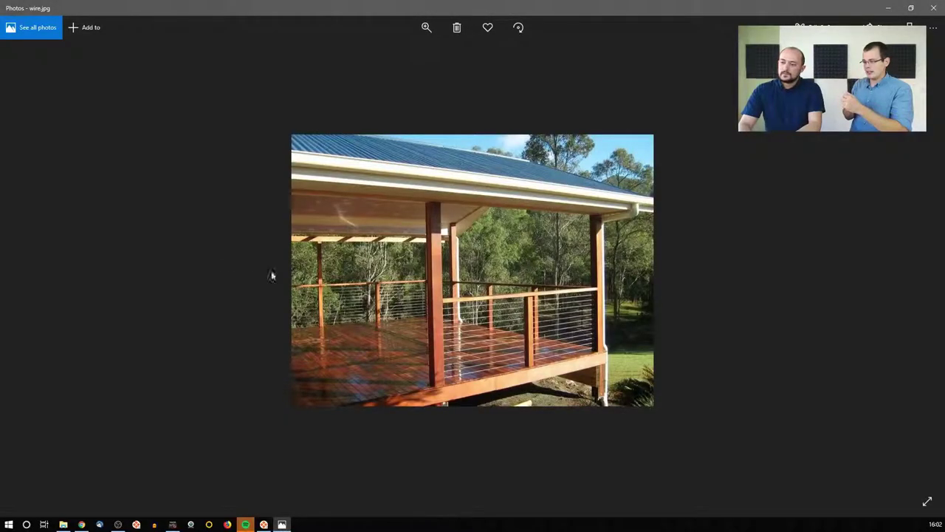
key("Left")
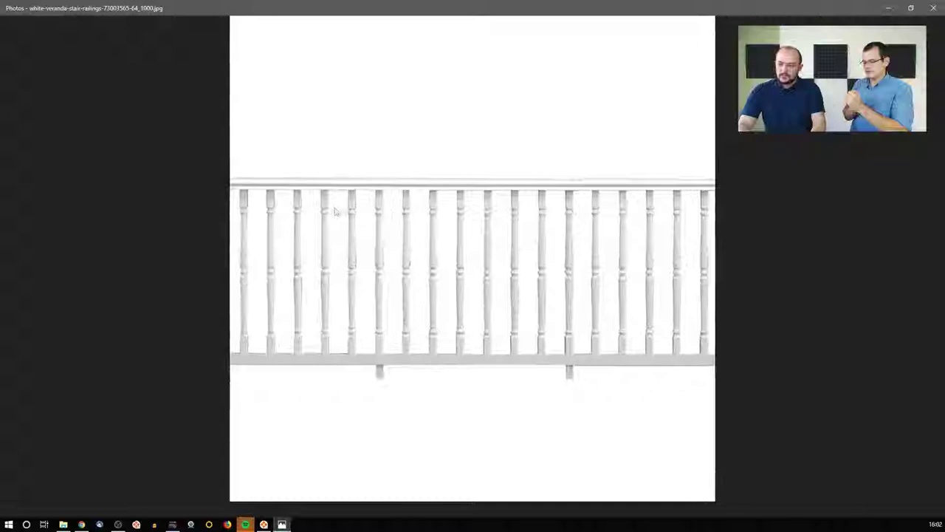